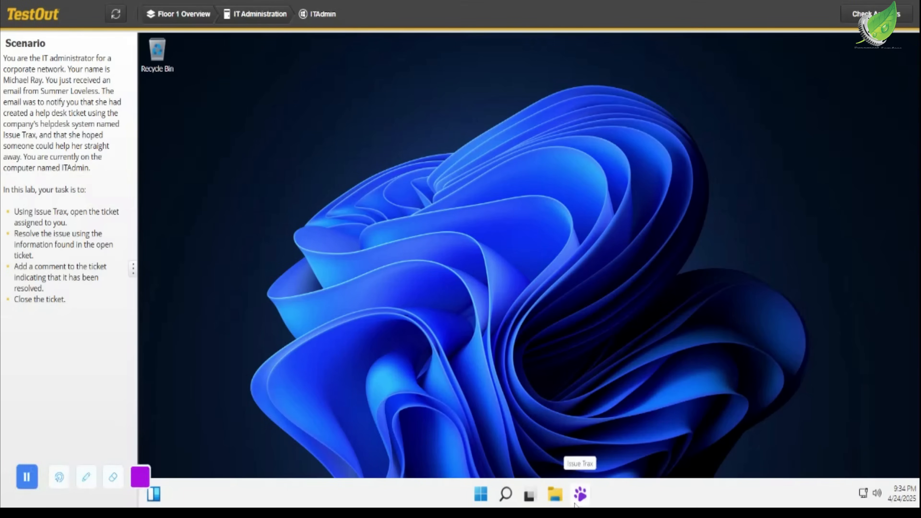
Open ticket 24, Need new USB drive install, in Issue Trax and read its description and comments
left_click(580, 494)
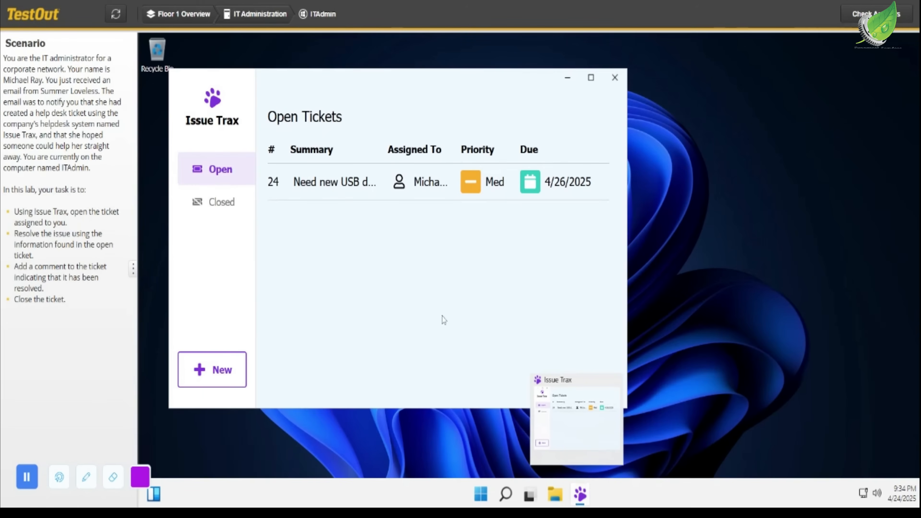
left_click(369, 188)
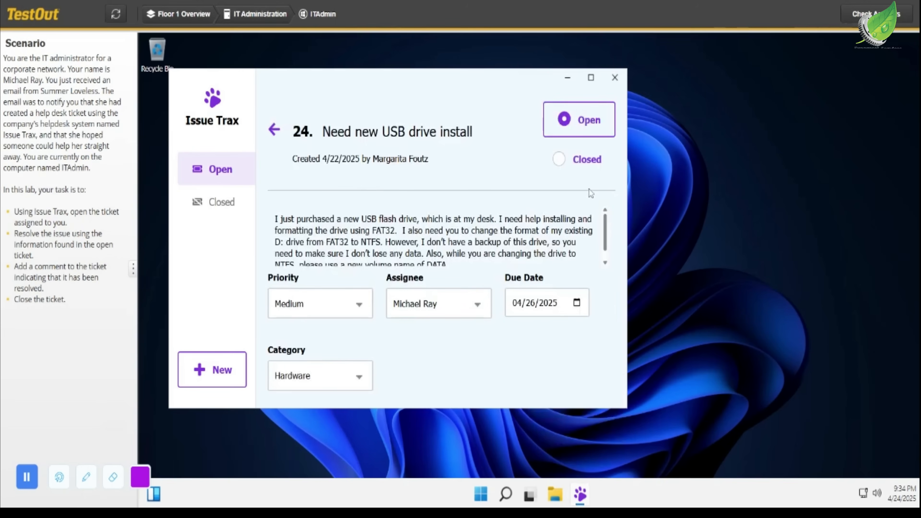
left_click(605, 233)
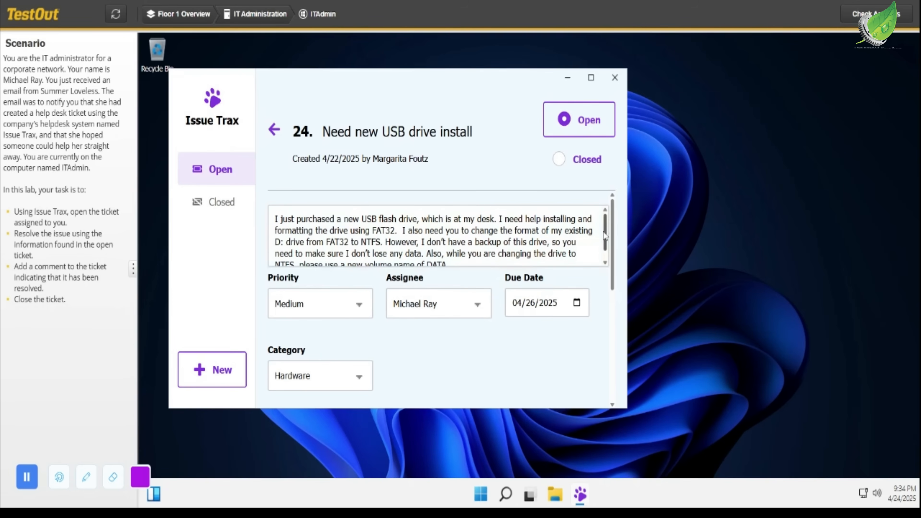
scroll(605, 236, "down", 1)
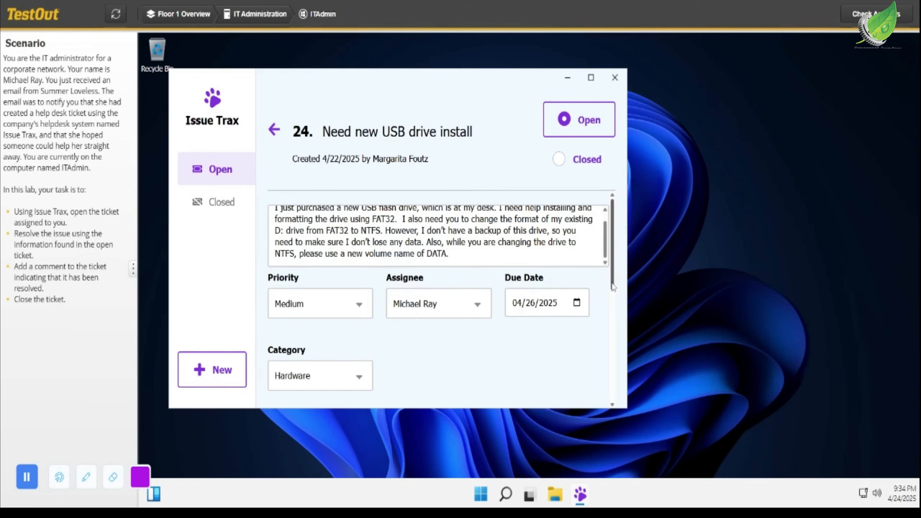
left_click_drag(613, 287, 604, 411)
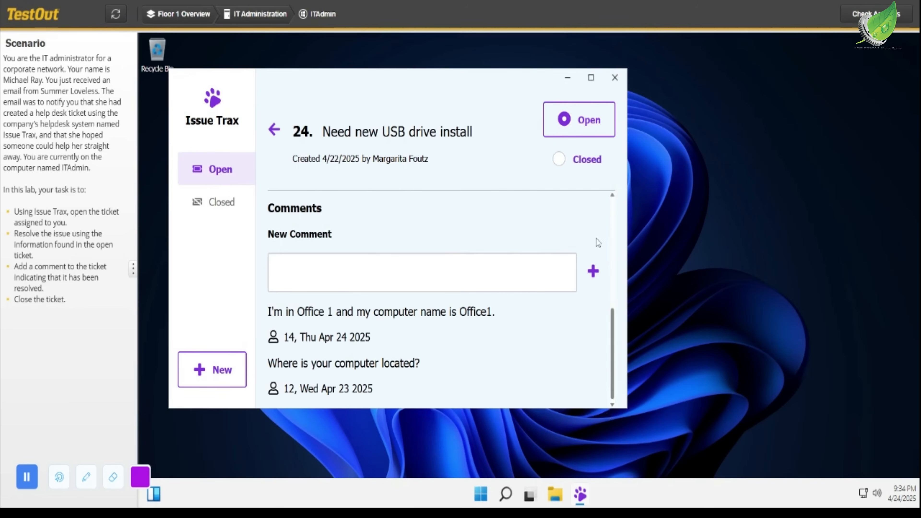
left_click(612, 84)
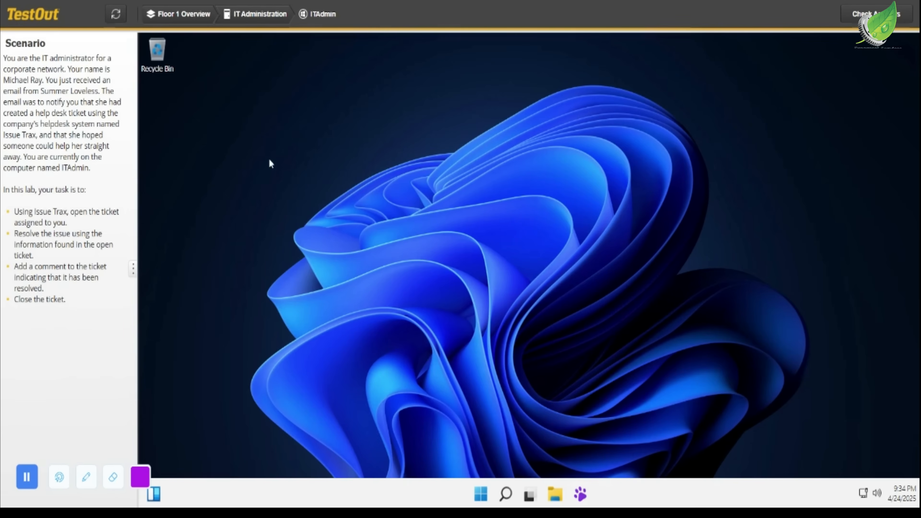
Go to the Office 1 hardware and plug the USB Thumb Drive into a front USB port of the computer
left_click(198, 17)
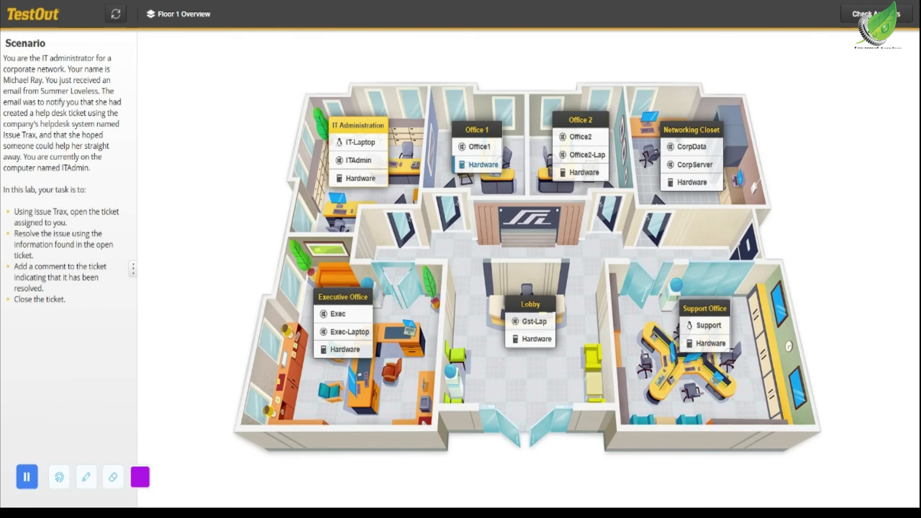
left_click(482, 165)
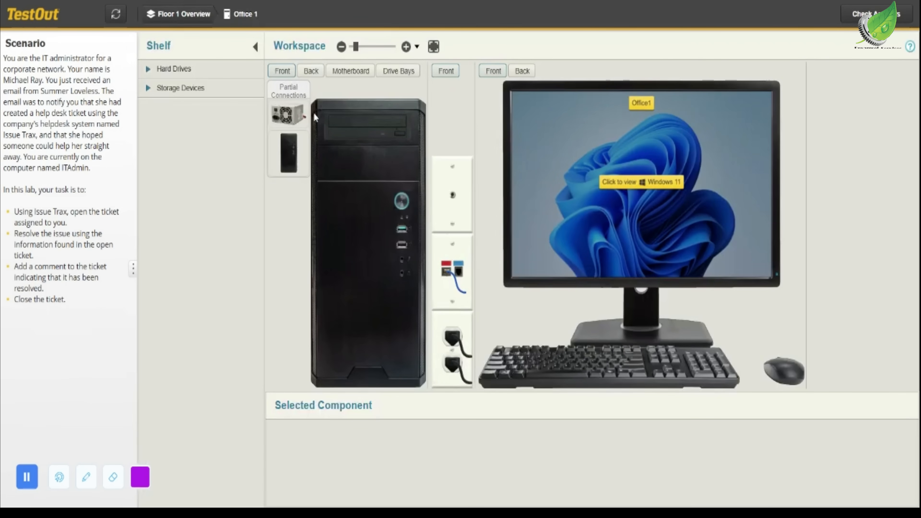
left_click(219, 84)
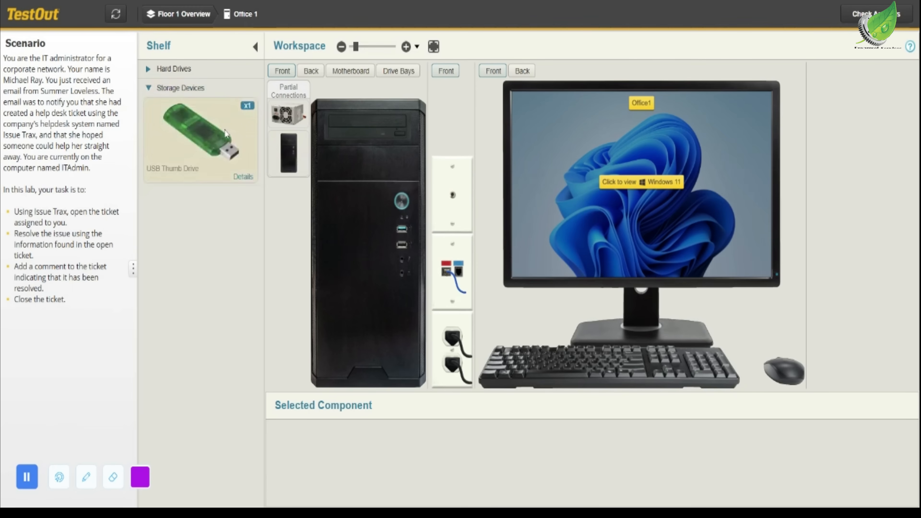
left_click_drag(225, 133, 402, 233)
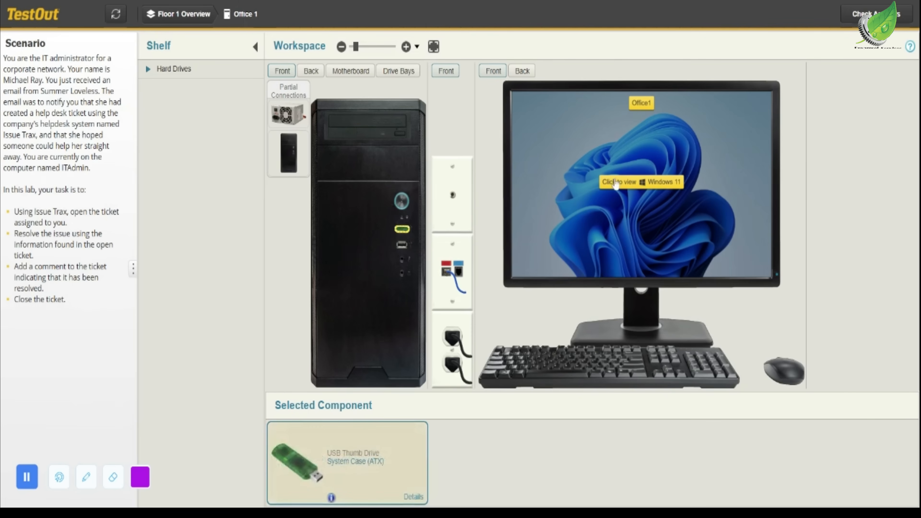
On the Office1 computer, quick-format Flash Drive (G:) with the FAT32 file system and close File Explorer
left_click(616, 184)
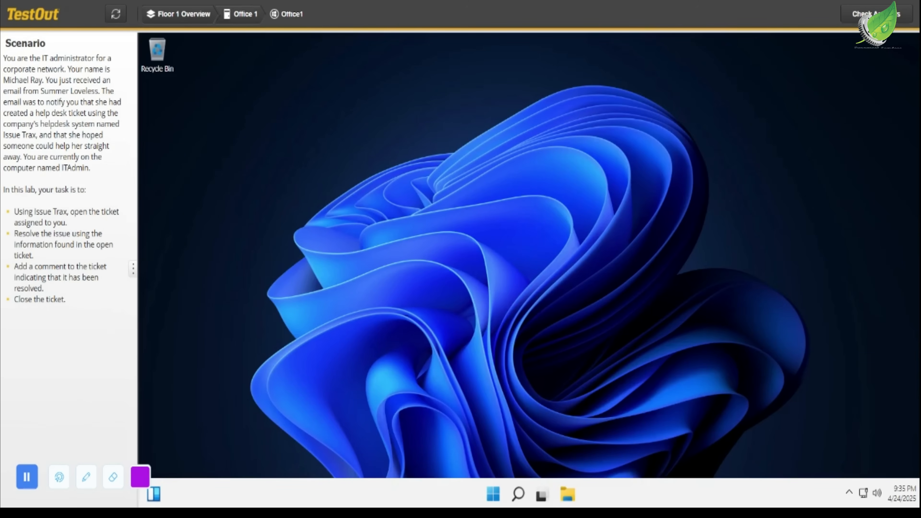
left_click(569, 503)
mouse_move(569, 502)
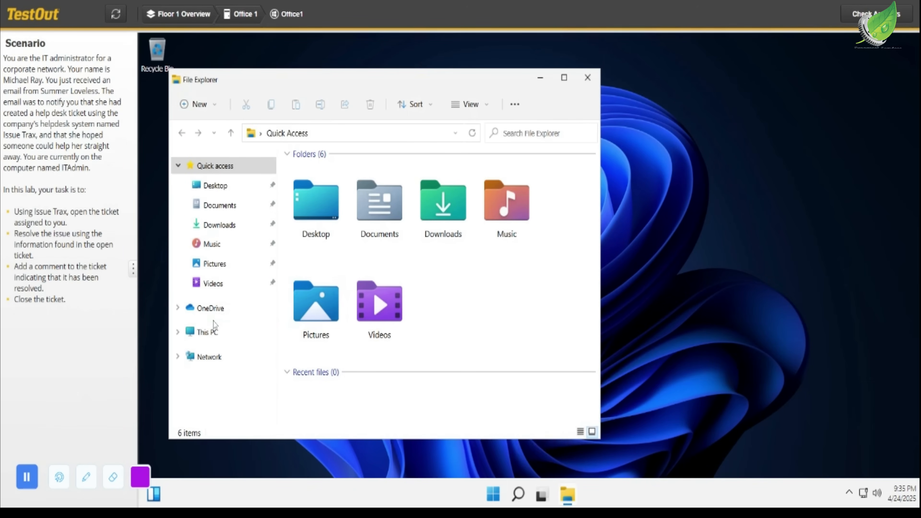
left_click(212, 334)
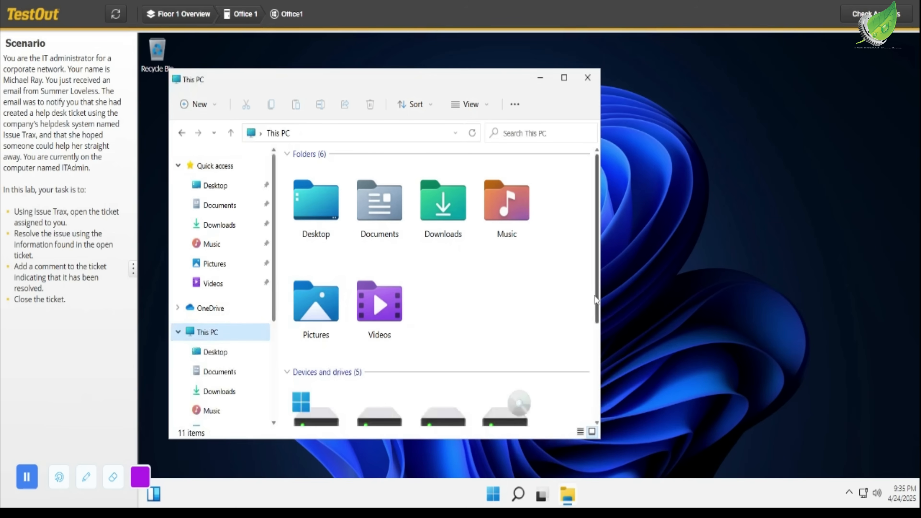
left_click_drag(597, 300, 603, 407)
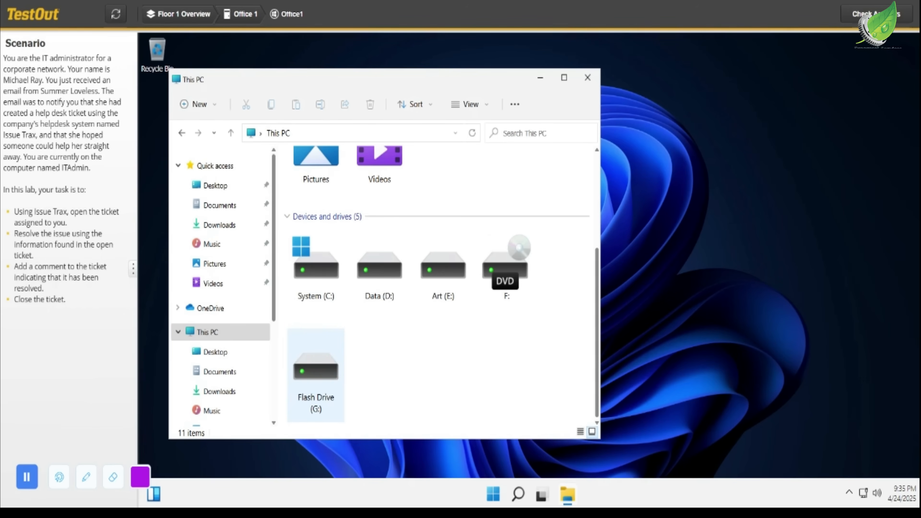
right_click(321, 382)
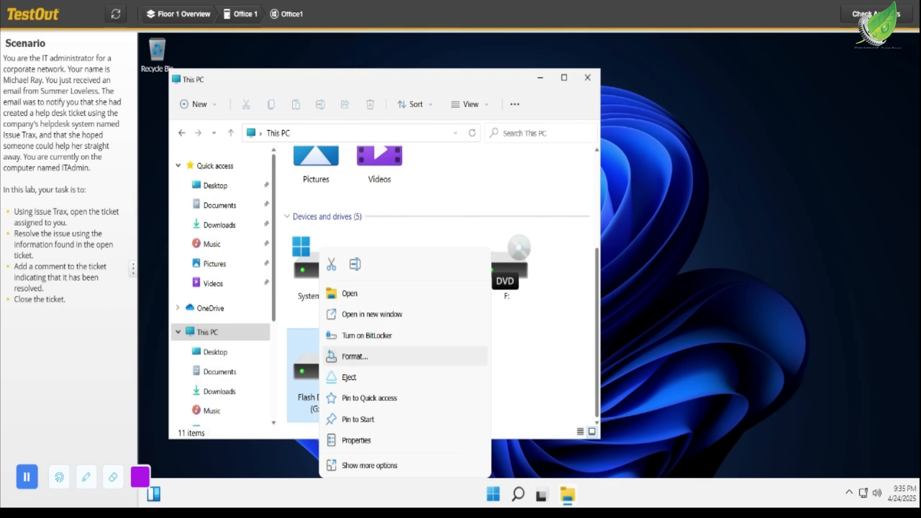
left_click(365, 357)
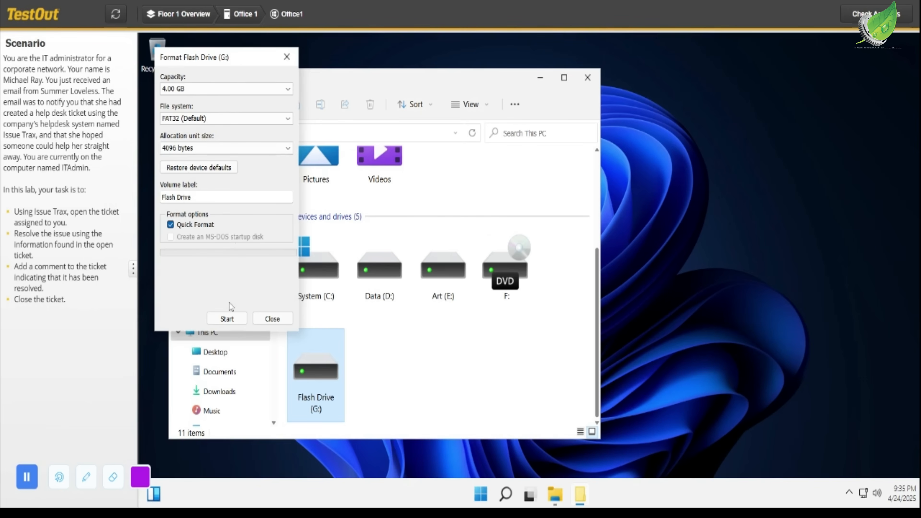
left_click(228, 319)
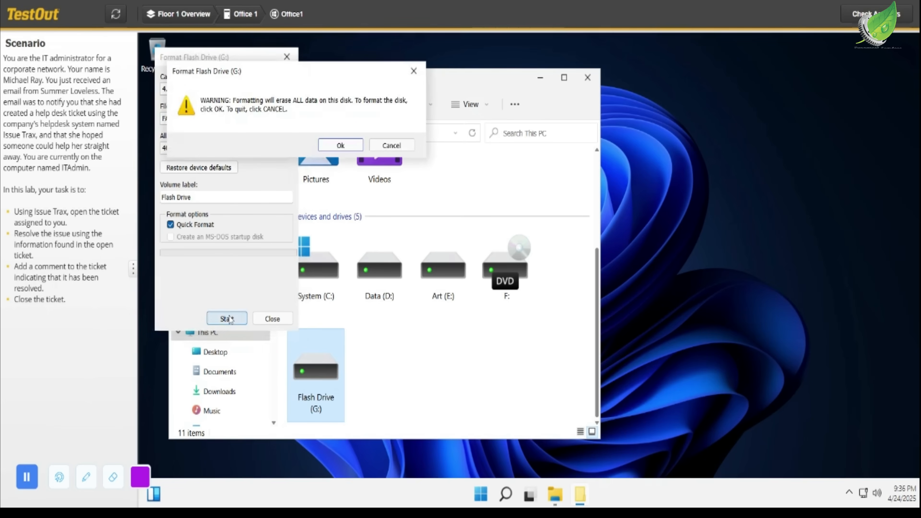
left_click(348, 145)
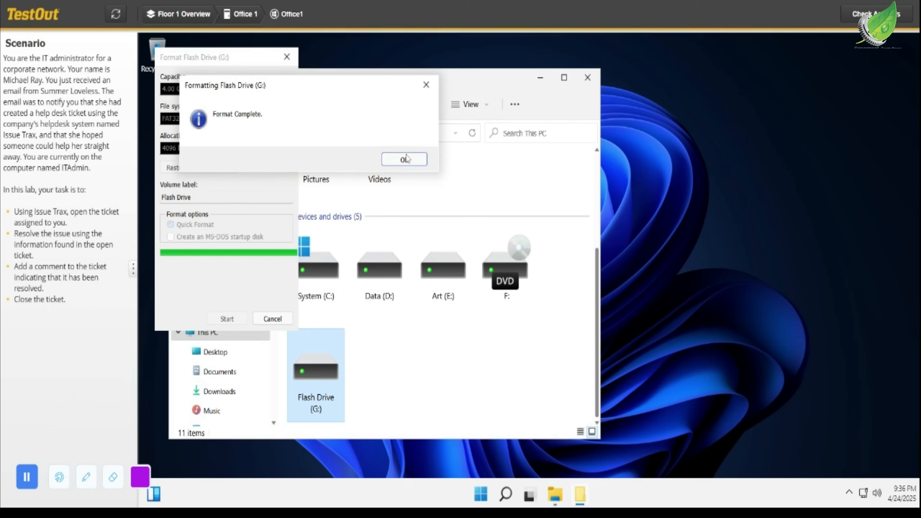
left_click(404, 160)
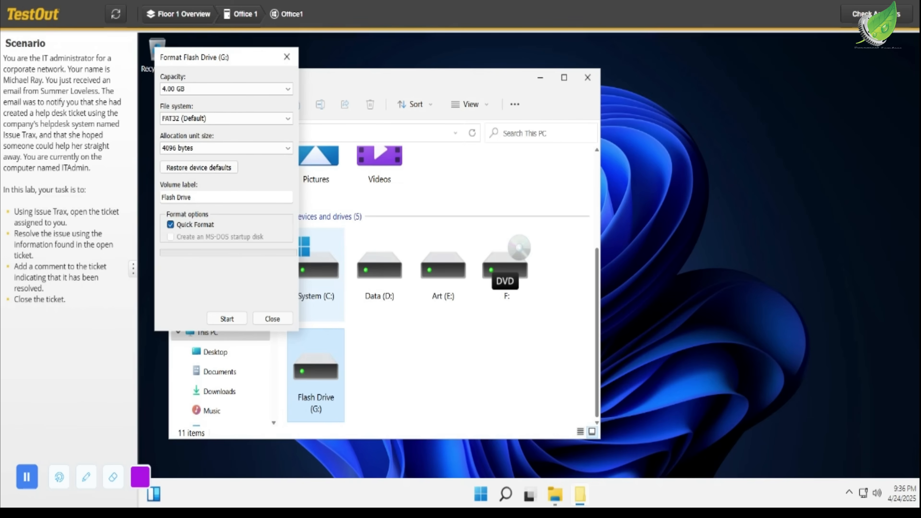
left_click(273, 319)
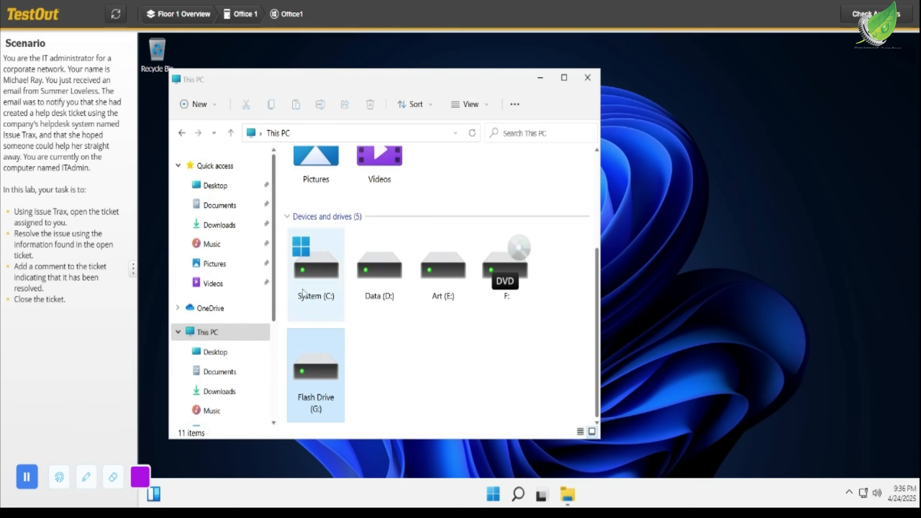
left_click(377, 263)
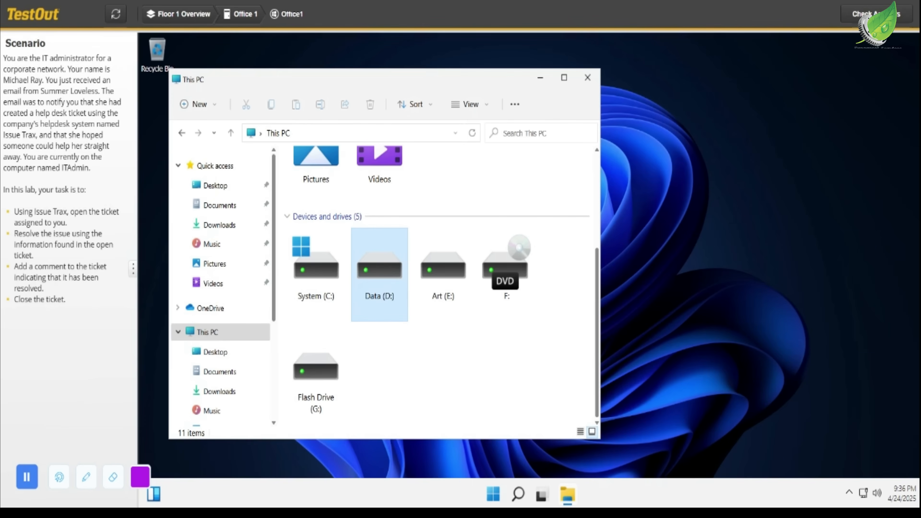
left_click(588, 77)
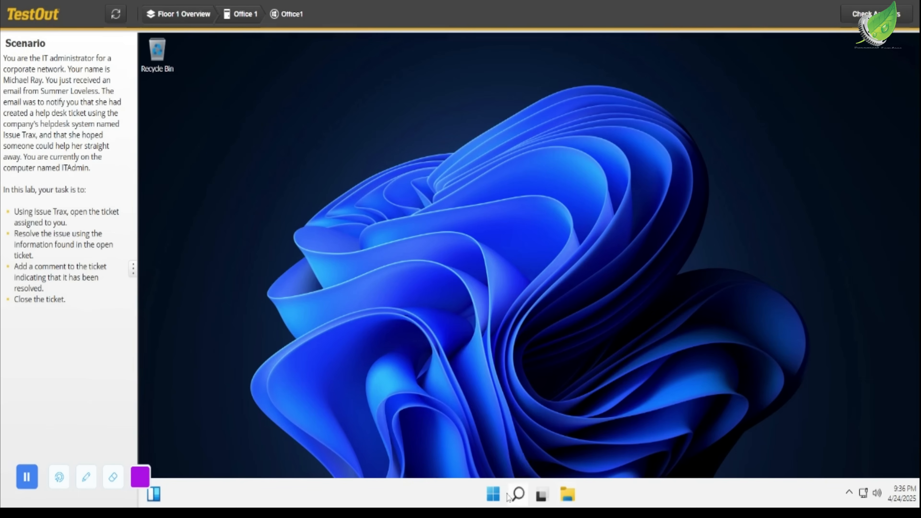
Run convert d: /fs:ntfs in Windows Terminal (Admin) to convert the D: drive
right_click(496, 497)
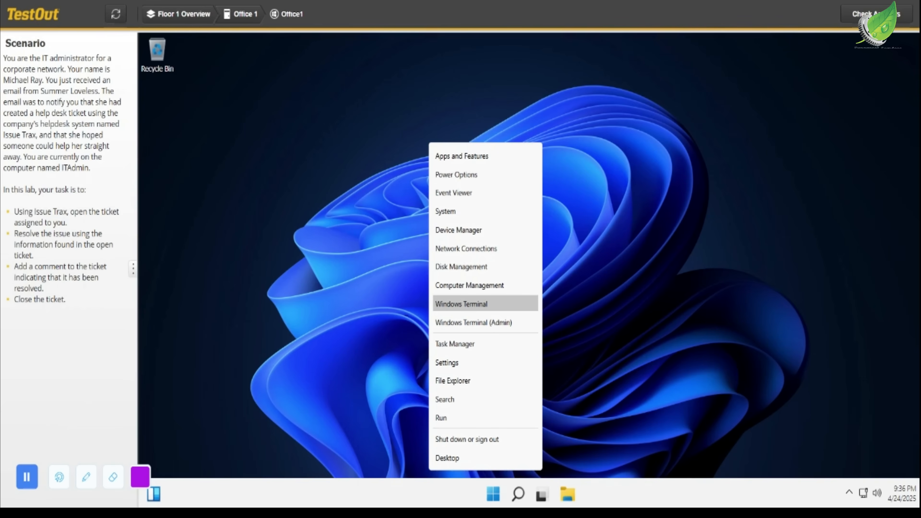
left_click(489, 322)
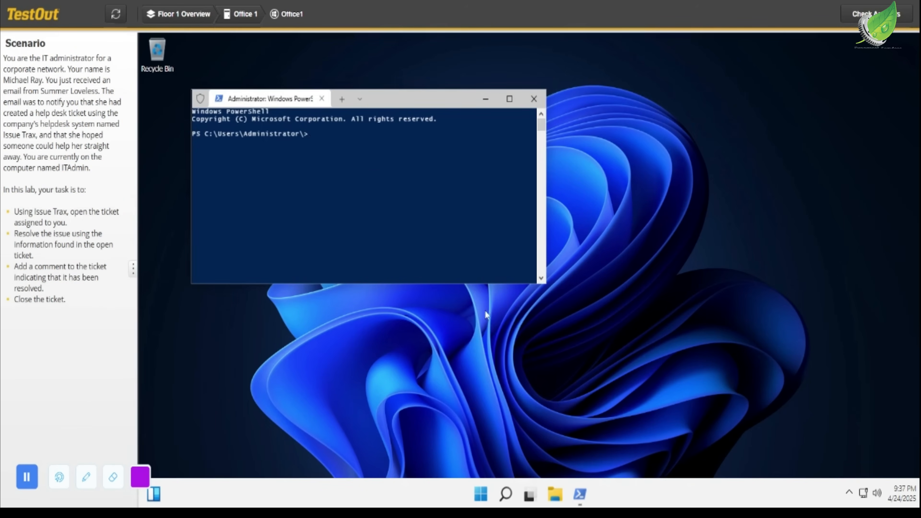
type("convert")
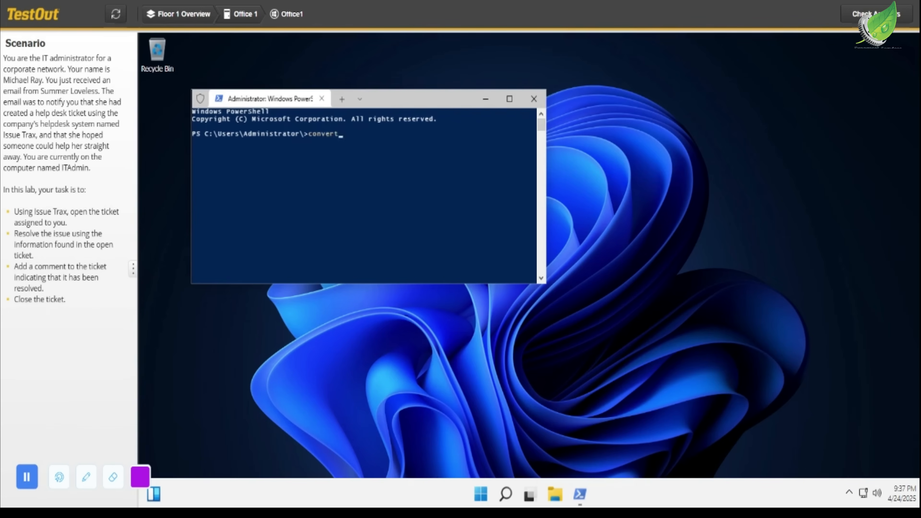
type(" d:")
type("/fs")
type(":")
type("ntfs")
key("Return")
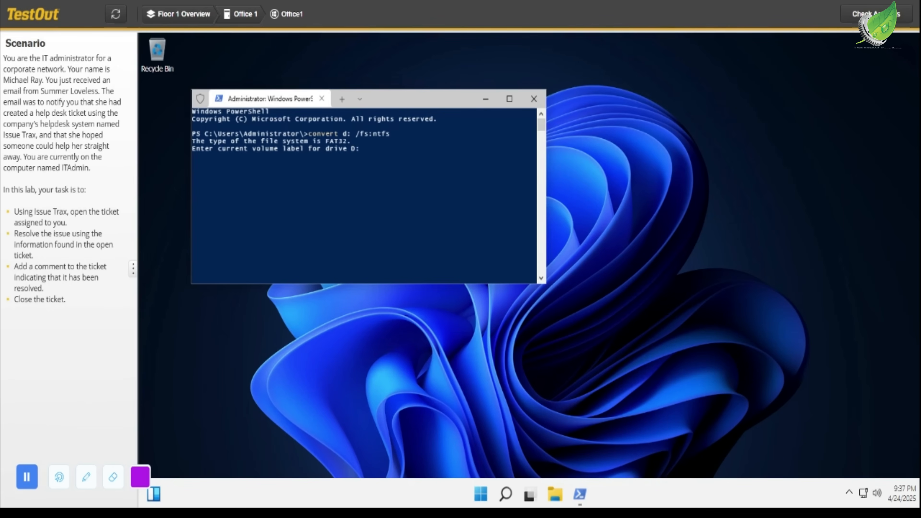
Supply Data as the current volume label for drive D: to run the conversion, and close the terminal
type("Data")
key("Return")
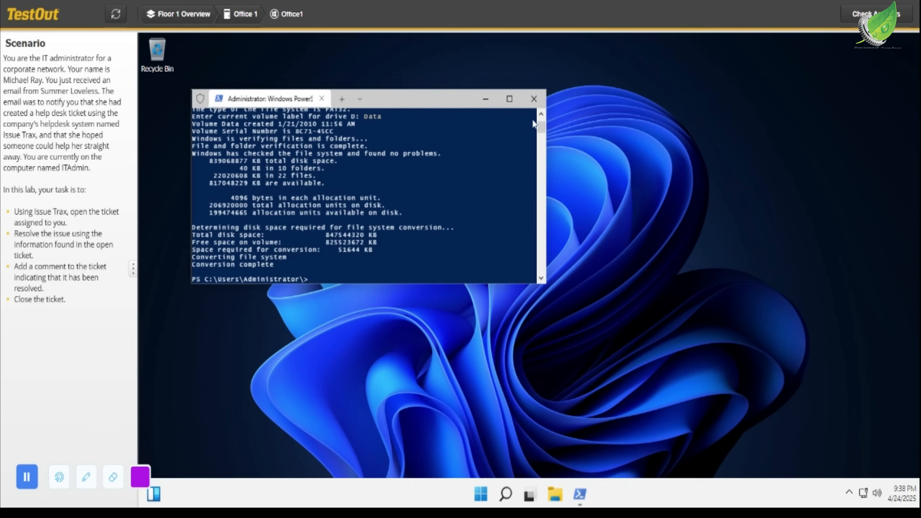
left_click(534, 96)
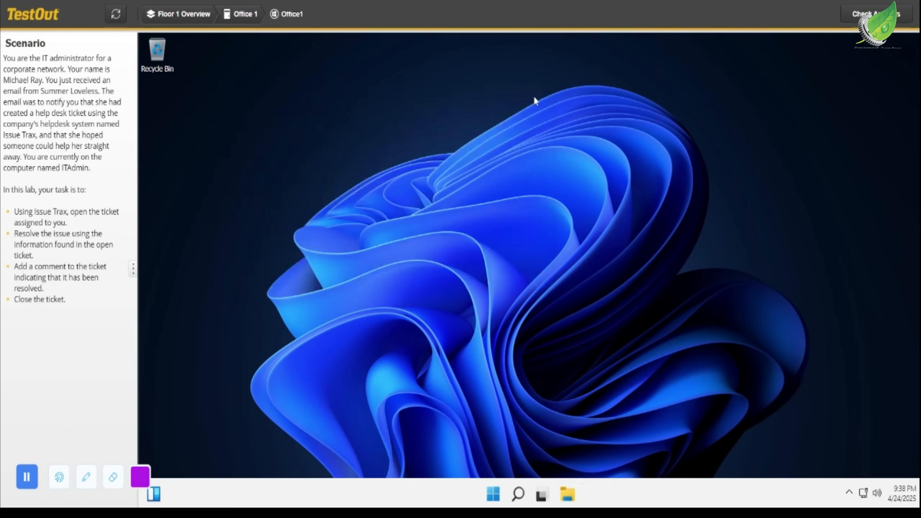
Check the files and folders on the Data (D:) drive in File Explorer and close the window
left_click(572, 496)
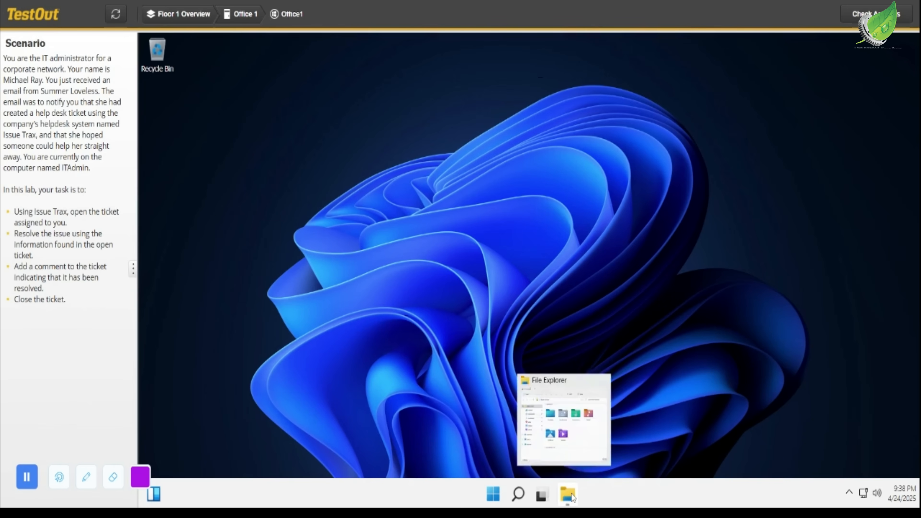
left_click(573, 497)
left_click(572, 498)
left_click(572, 450)
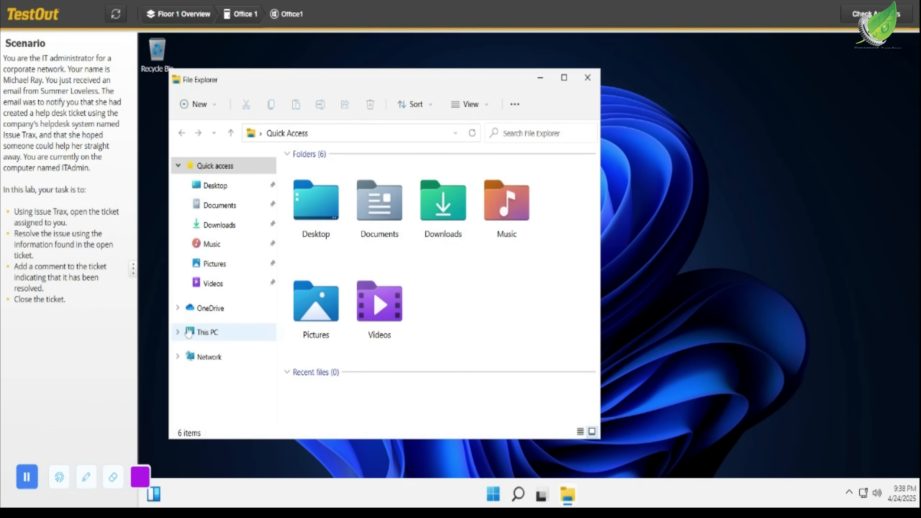
left_click(189, 333)
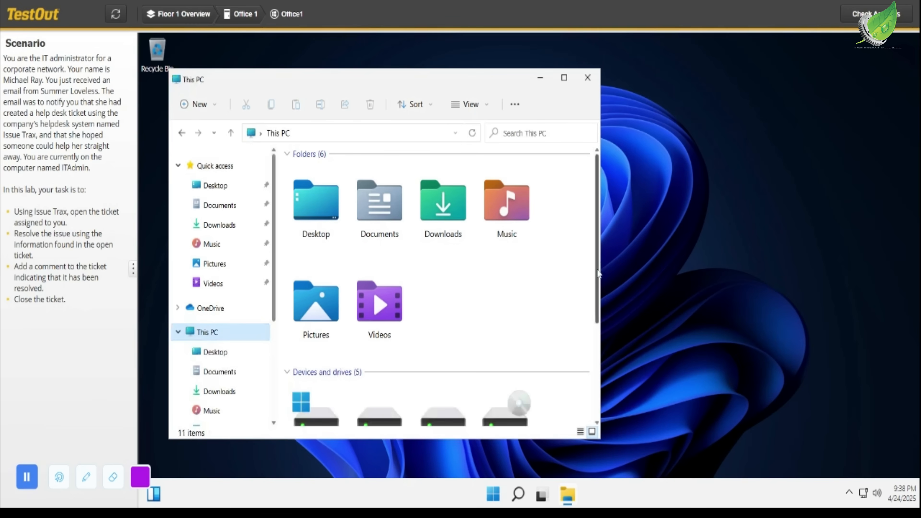
left_click_drag(597, 270, 600, 335)
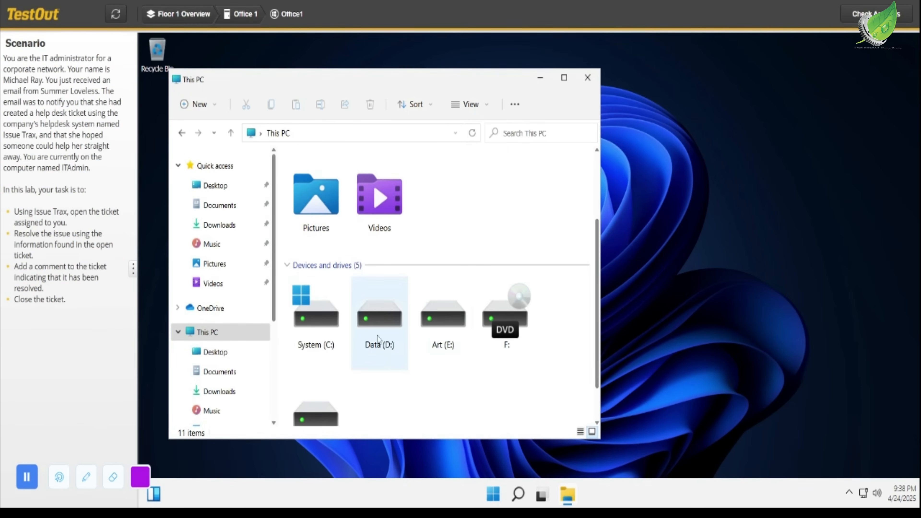
double_click(377, 339)
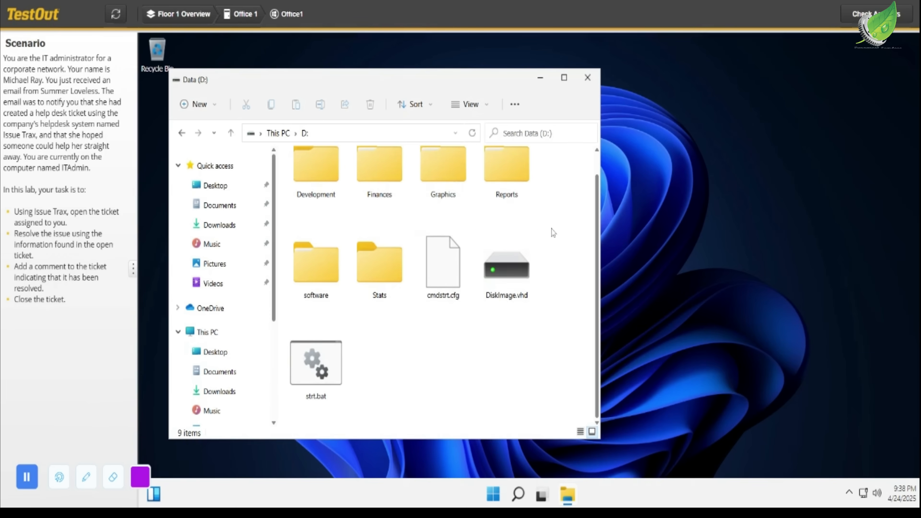
left_click(589, 78)
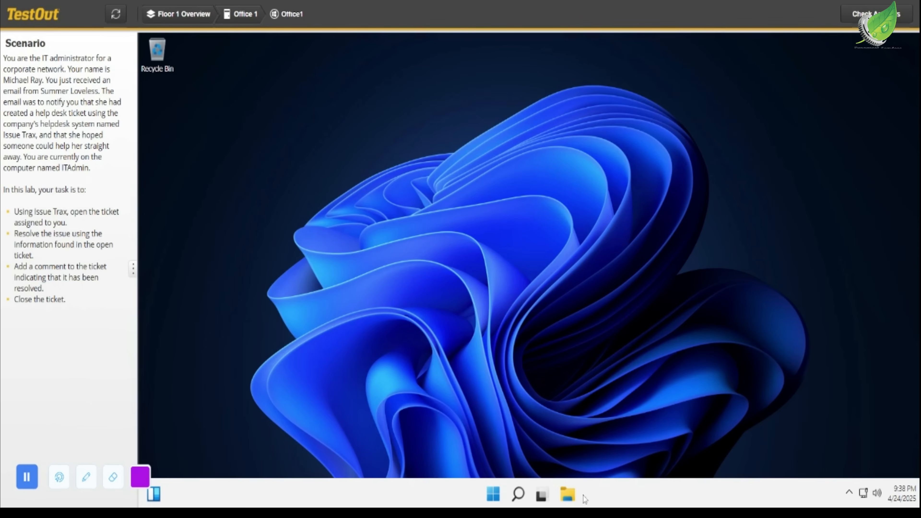
Launch Issue Trax on the Office1 computer and open ticket 24, Need new USB drive install
left_click(519, 494)
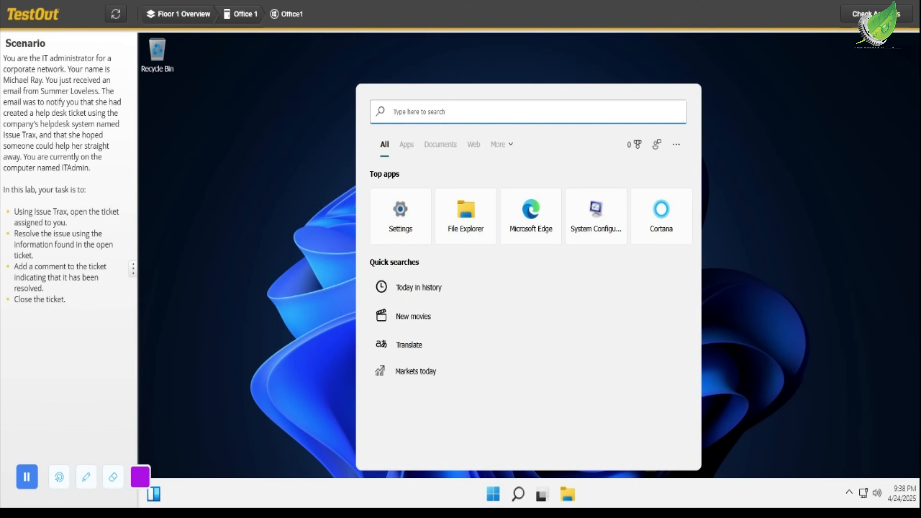
type("trax")
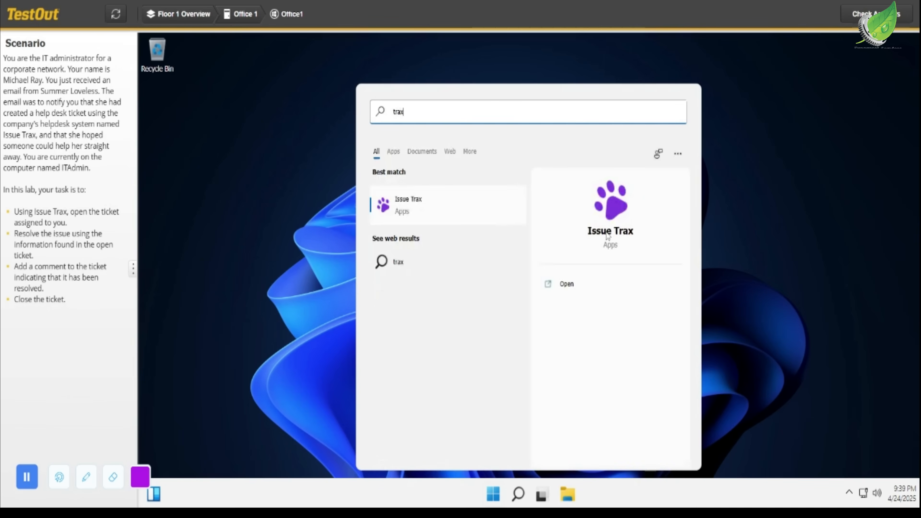
left_click(577, 289)
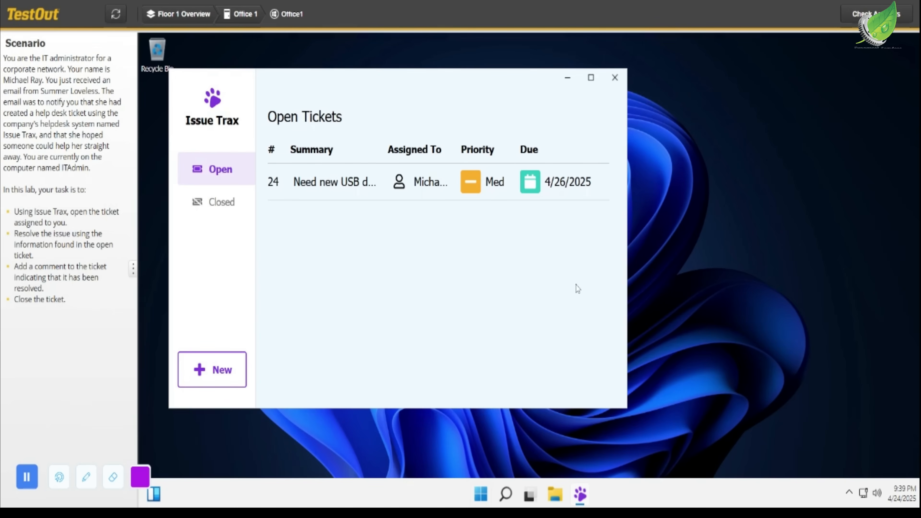
left_click(531, 183)
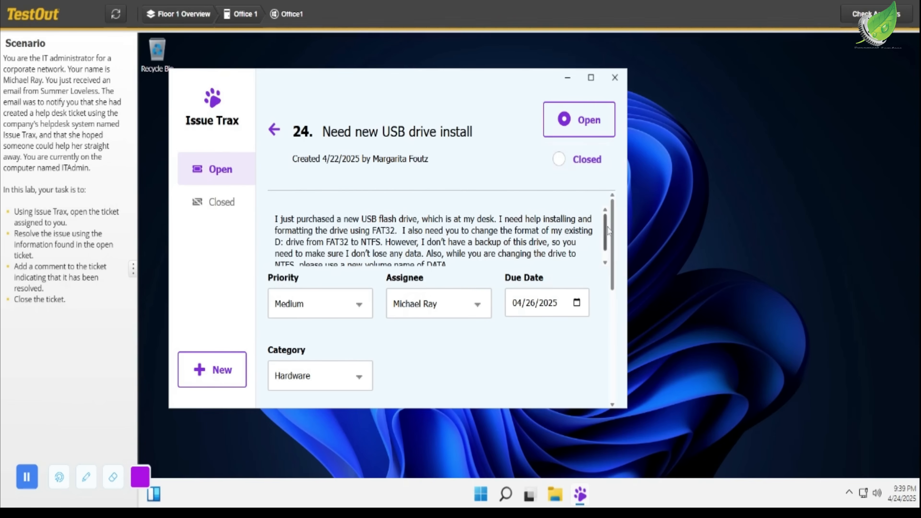
Add the comment "Drives are finished" to the Need new USB drive install ticket
left_click_drag(613, 212, 602, 317)
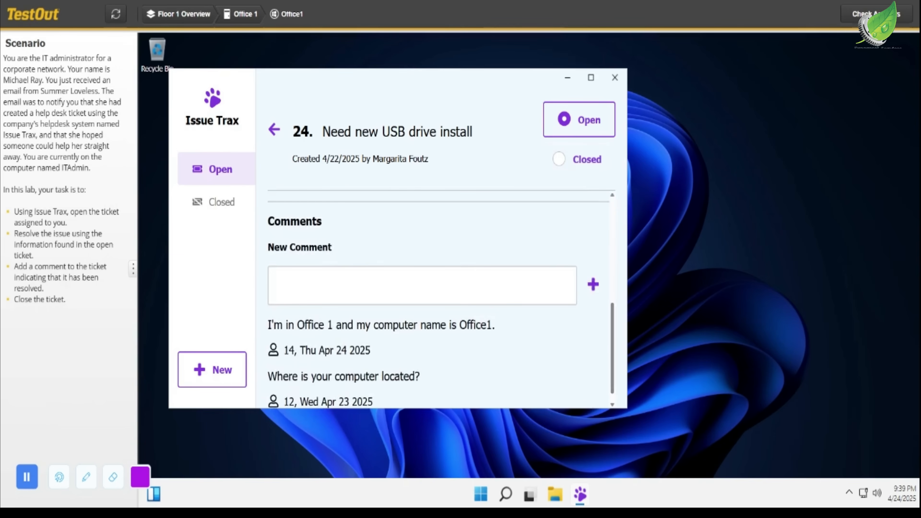
left_click(422, 285)
type("dr")
key("BackSpace")
key("BackSpace")
type("Drive are")
left_click(295, 281)
type("s")
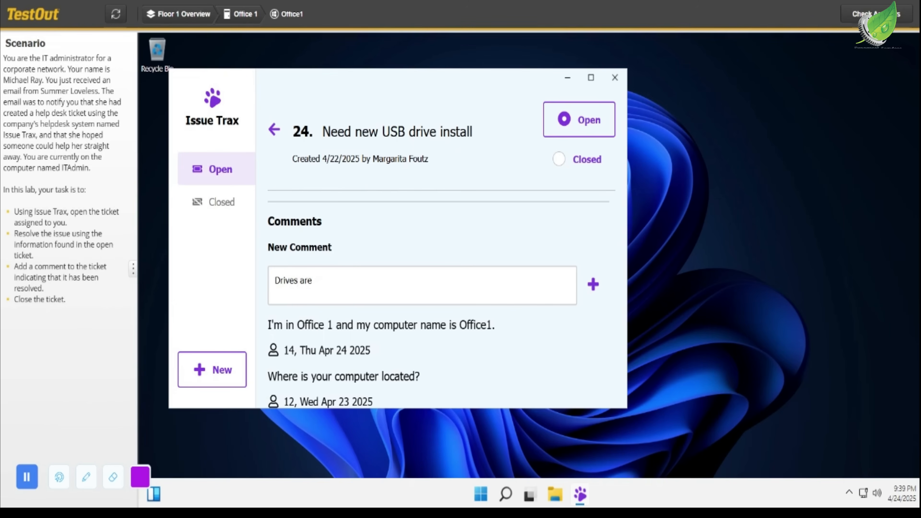
type("finished")
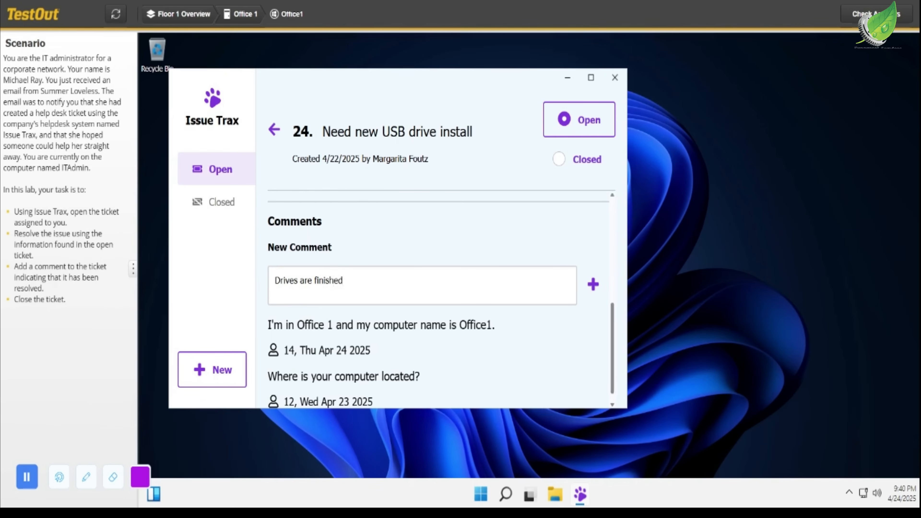
left_click(593, 284)
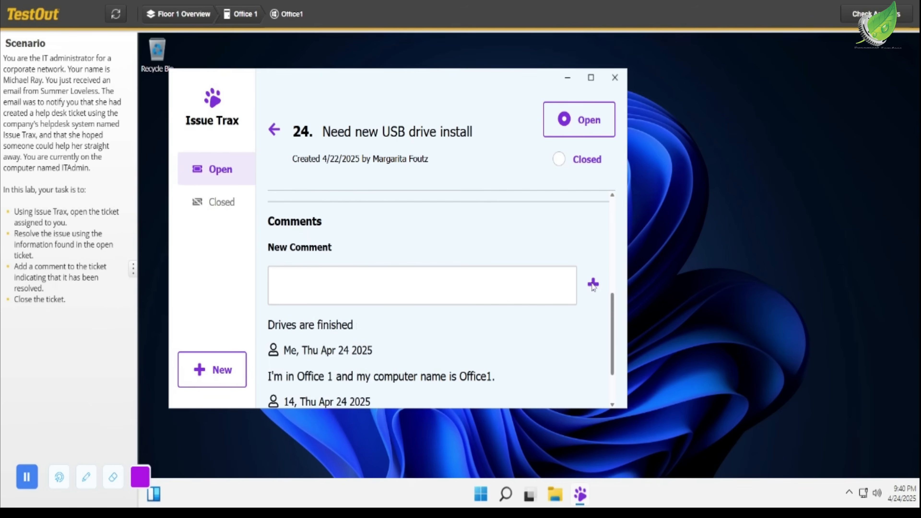
Set the USB drive install ticket's status to Closed, exit Issue Trax, and check and score the lab
left_click(558, 162)
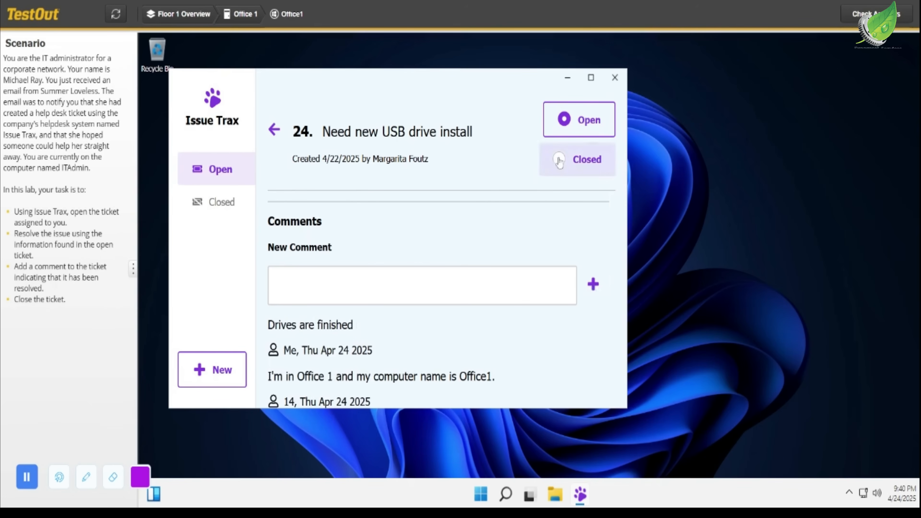
left_click(618, 77)
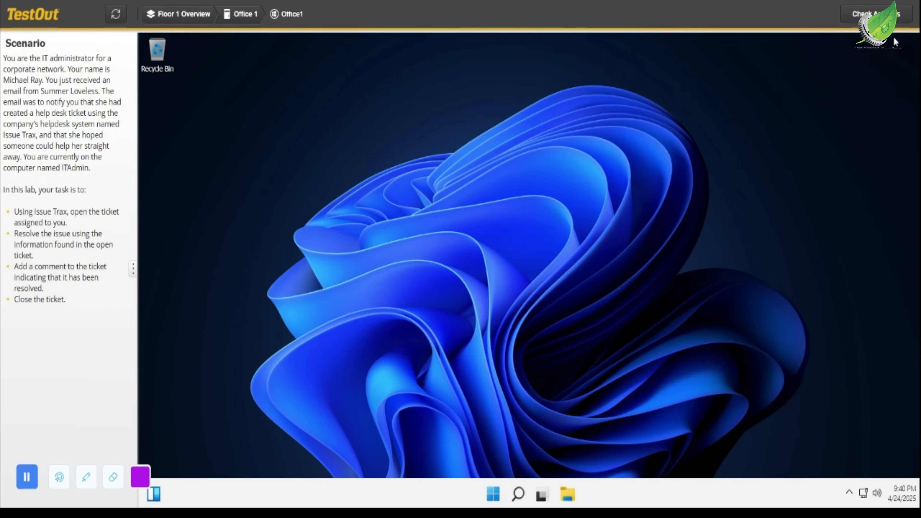
left_click(898, 20)
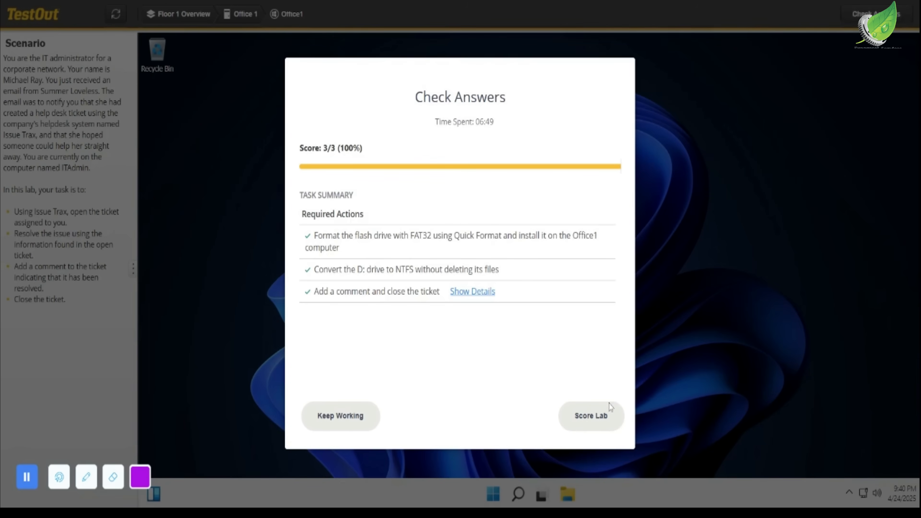
left_click(601, 427)
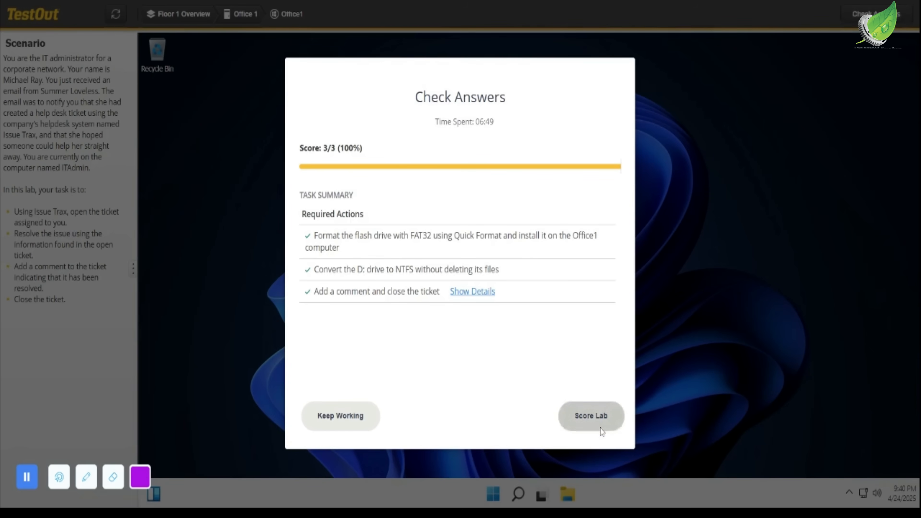